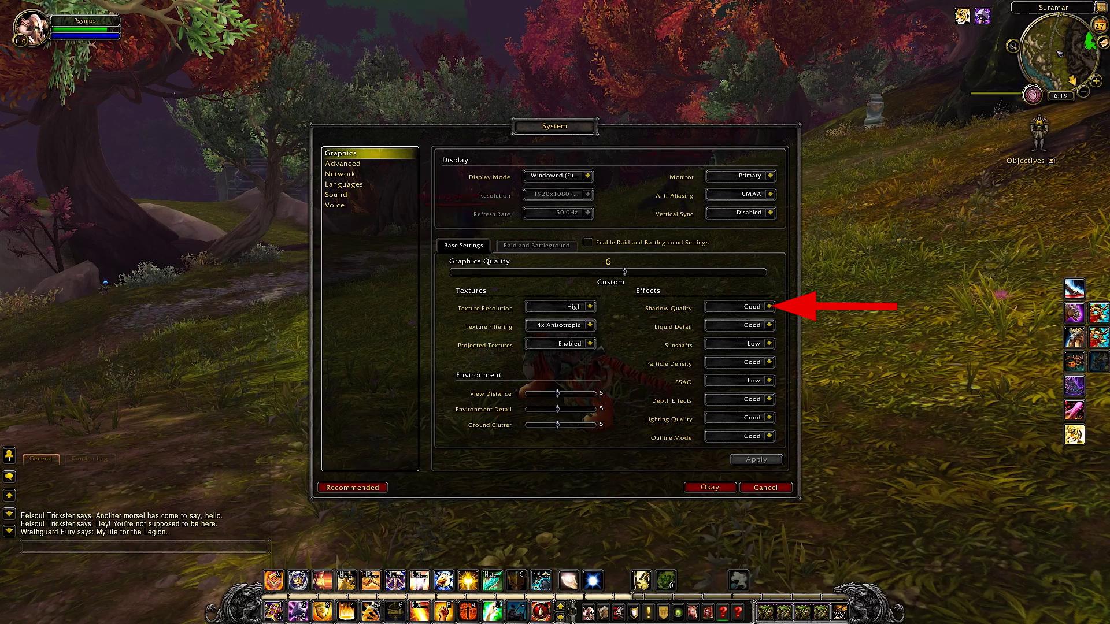
# - Review the Liquid Detail options and set Liquid Detail to Good
pyautogui.click(768, 325)
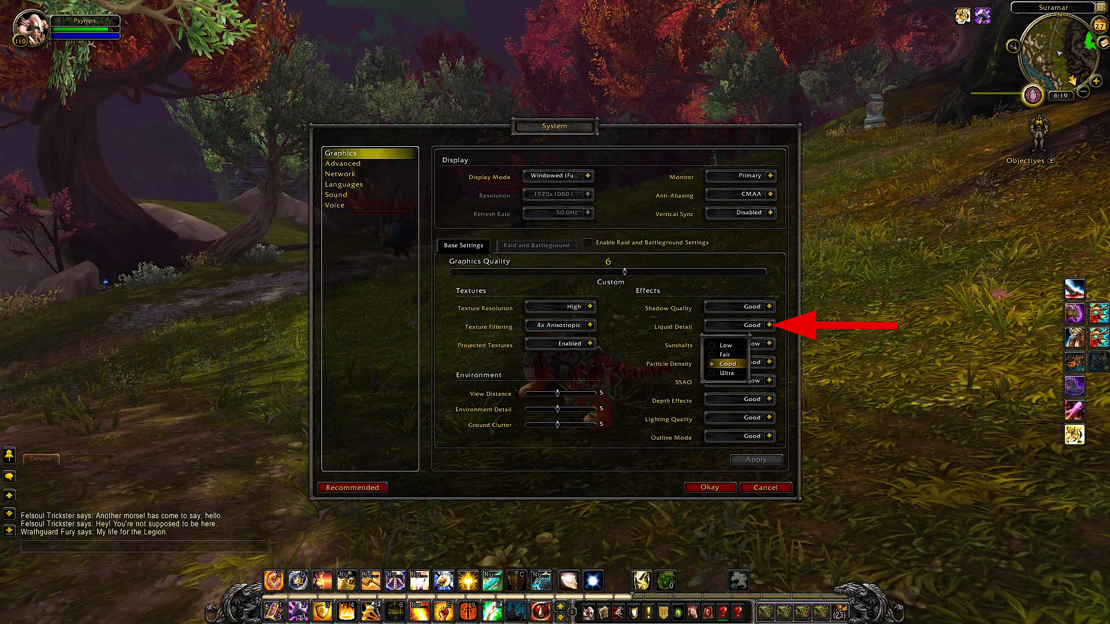
pyautogui.click(727, 363)
pyautogui.click(768, 325)
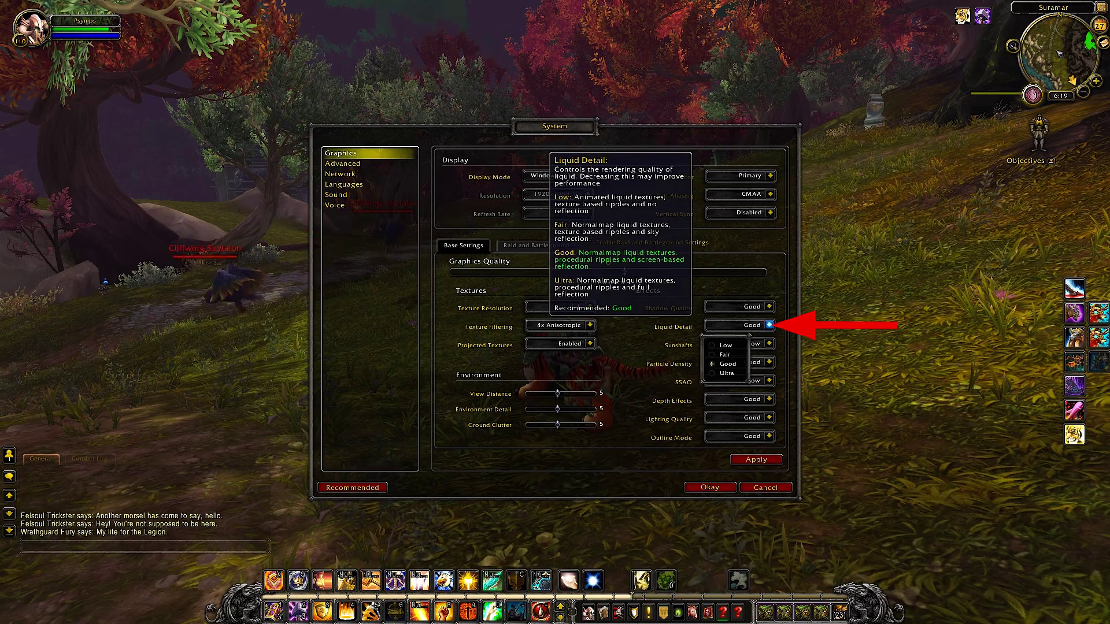
pyautogui.click(769, 324)
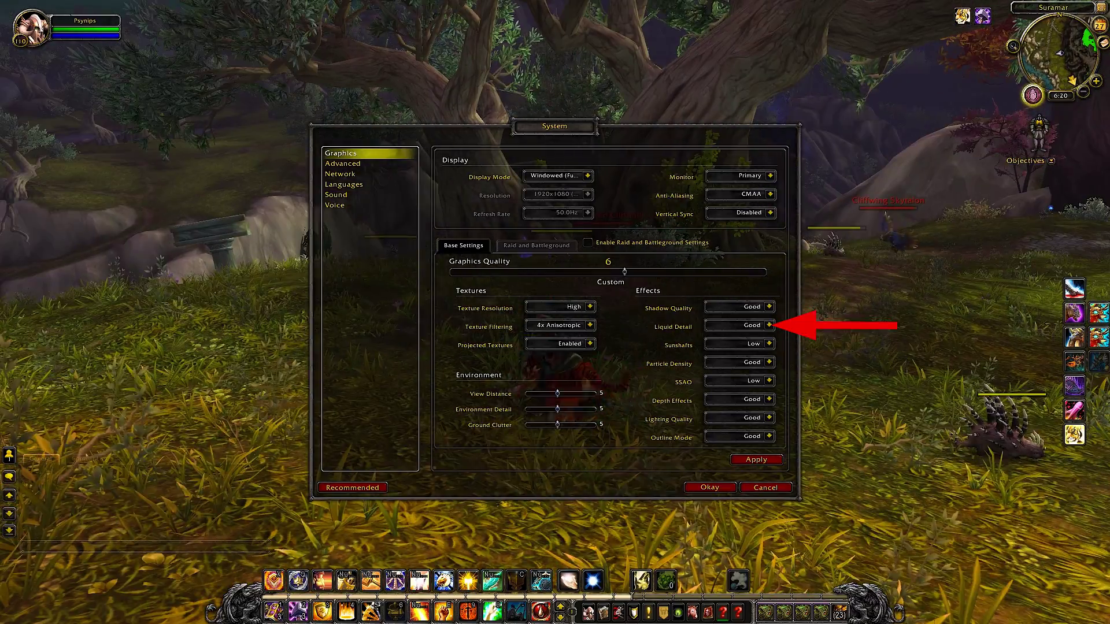
pyautogui.moveTo(769, 326)
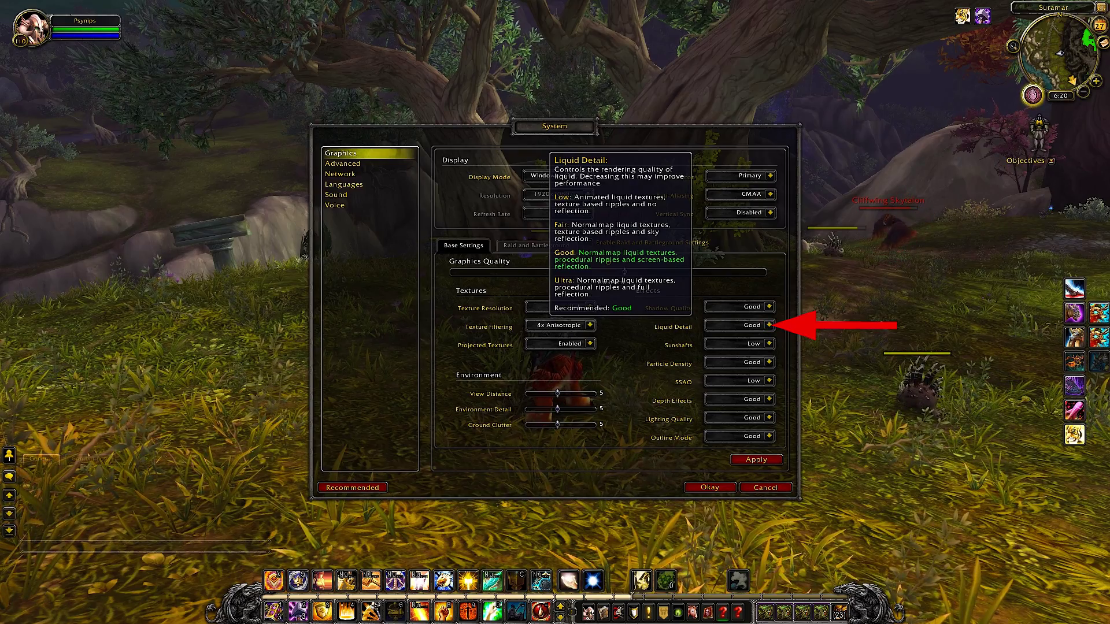
pyautogui.click(769, 325)
pyautogui.click(728, 364)
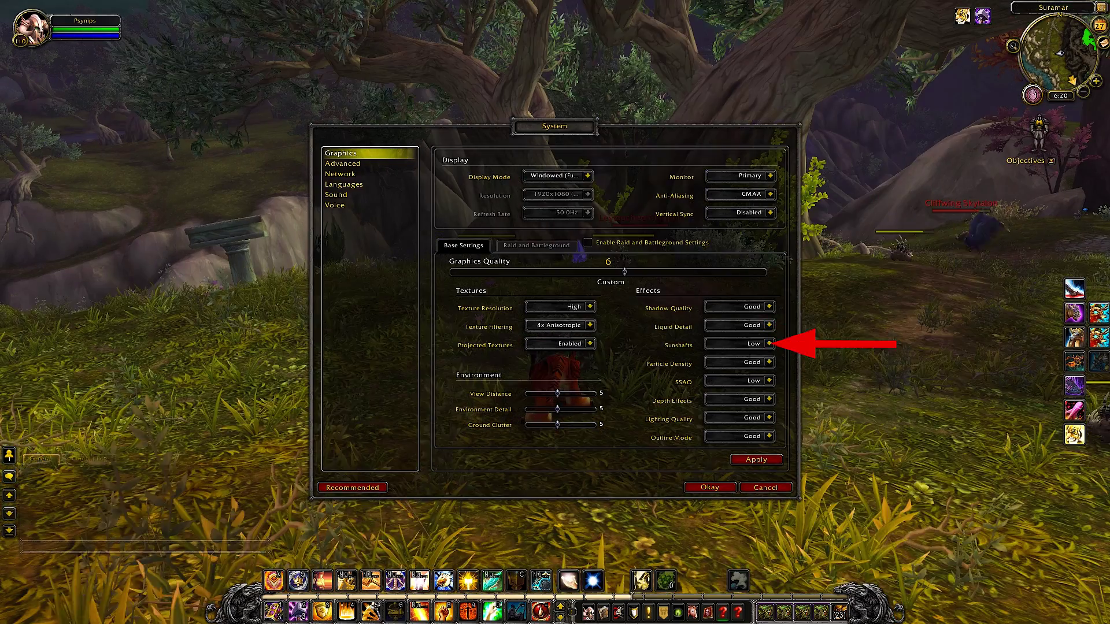
# - Set both Particle Density and Depth Effects to Good
pyautogui.moveTo(769, 343)
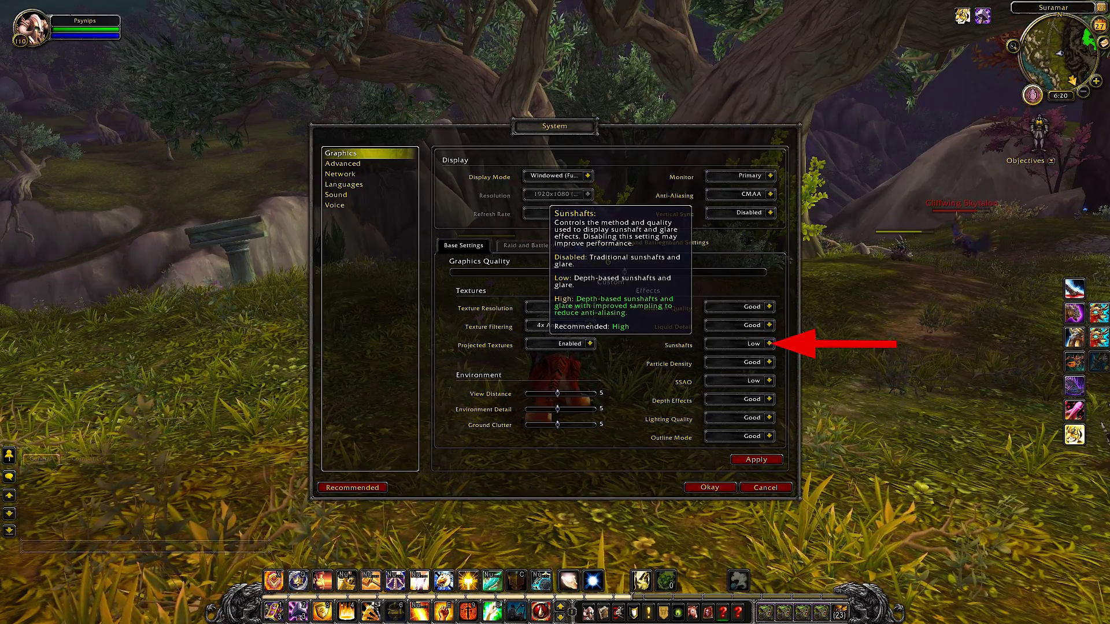
pyautogui.click(769, 362)
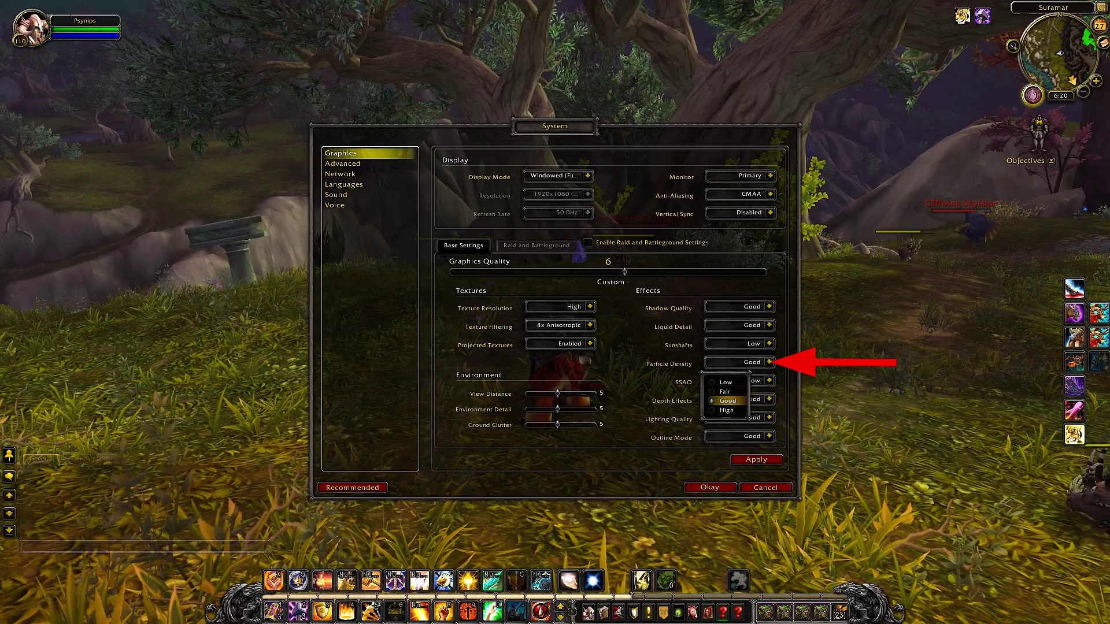
pyautogui.click(728, 401)
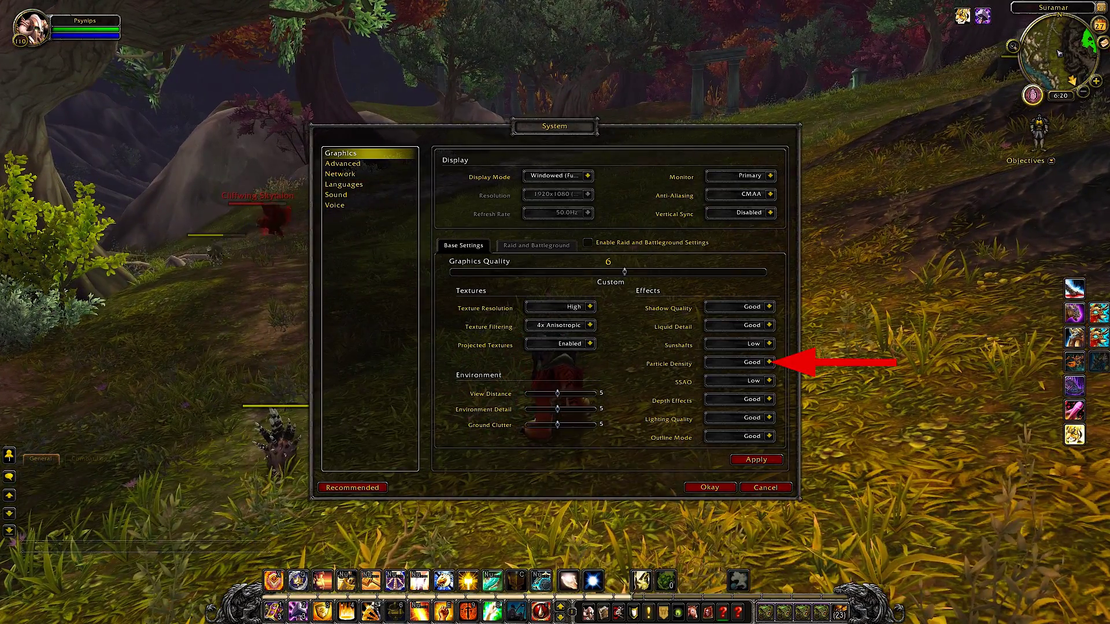
pyautogui.moveTo(740, 363)
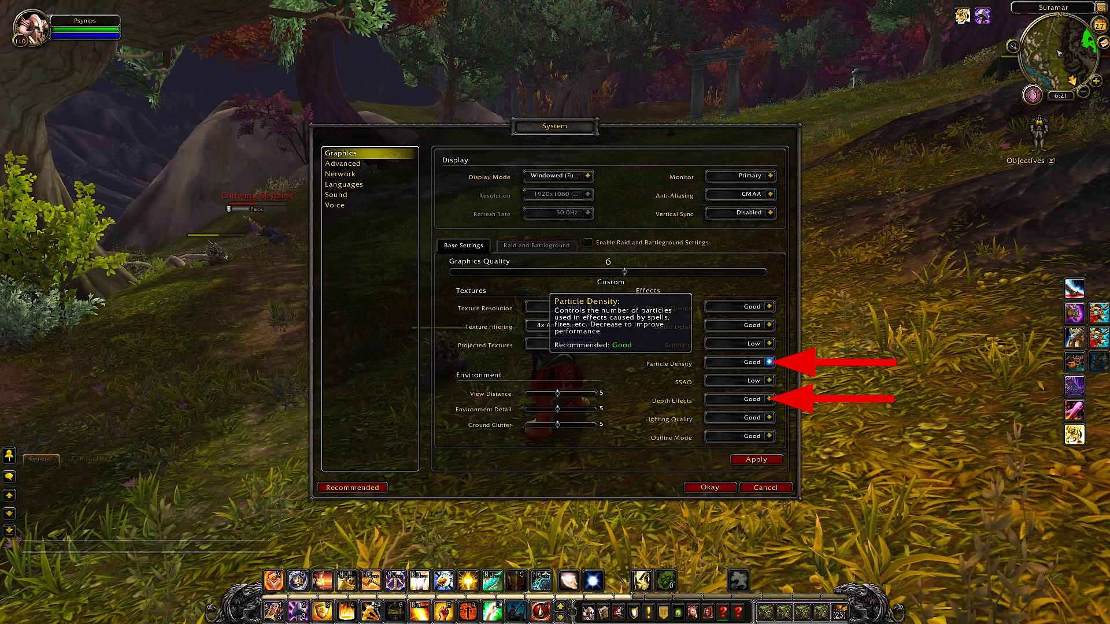
pyautogui.click(769, 363)
pyautogui.click(727, 400)
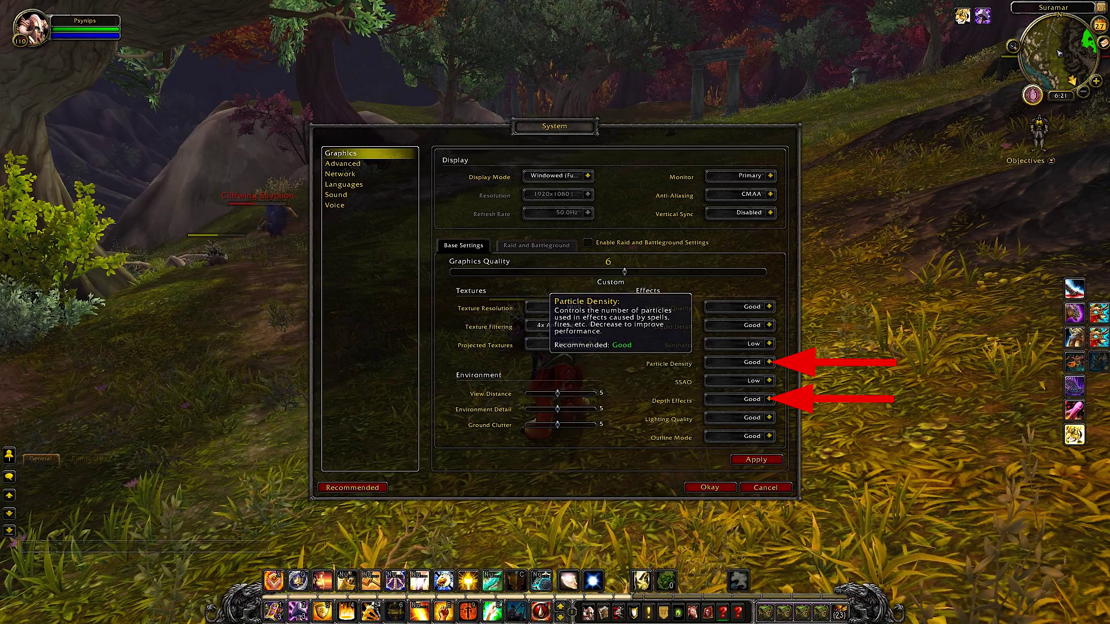
pyautogui.click(769, 399)
pyautogui.click(732, 437)
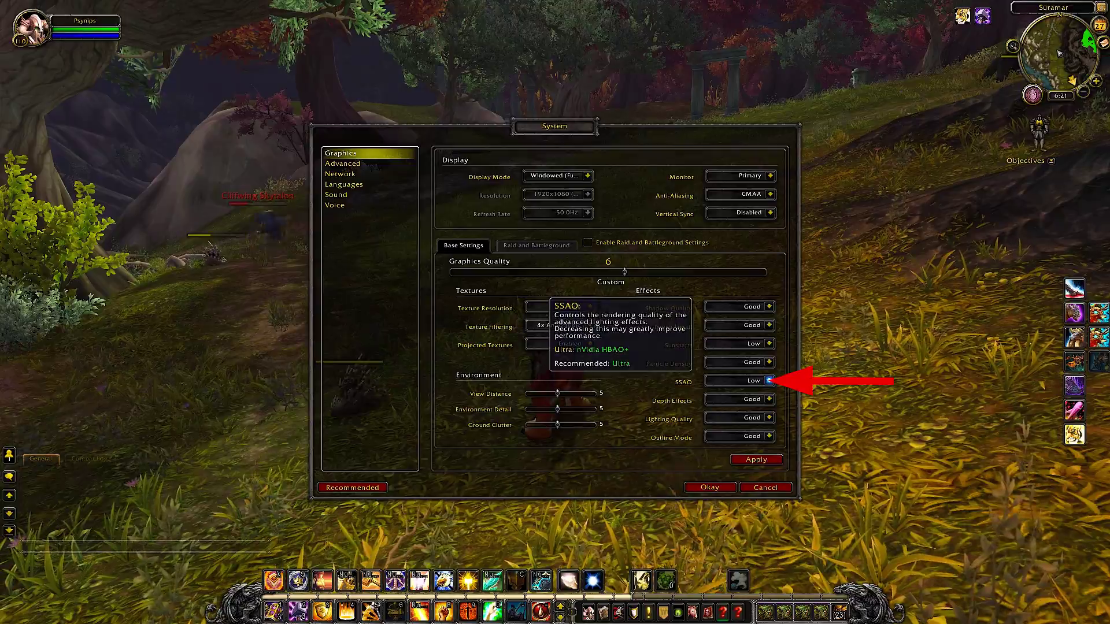
# - Review the SSAO quality options and set SSAO to Low
pyautogui.moveTo(855, 375); pyautogui.dragTo(757, 396)
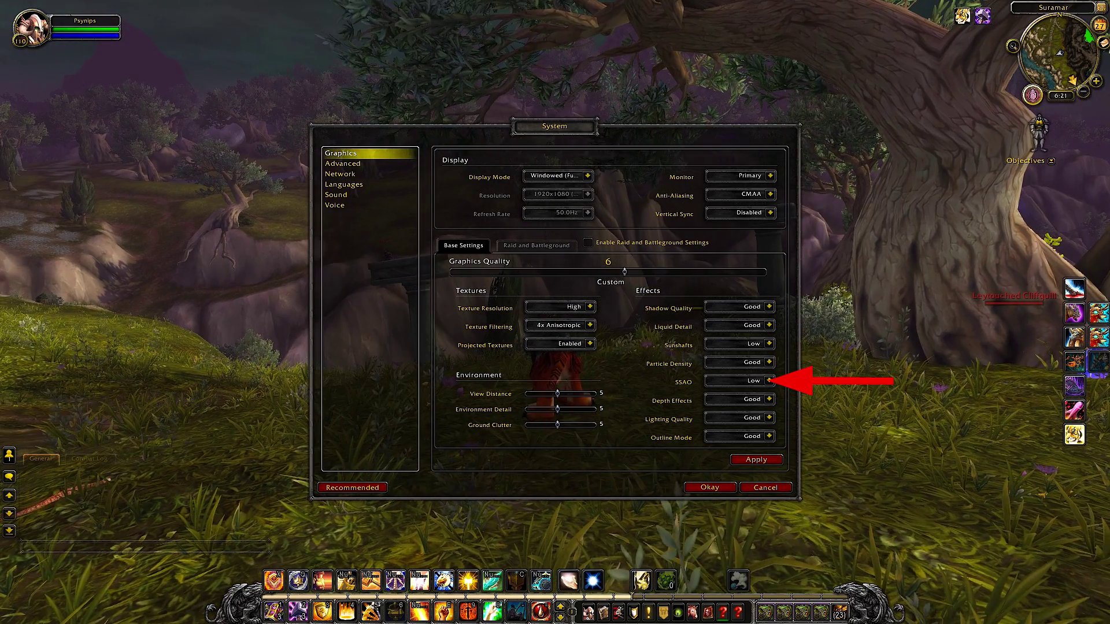
pyautogui.click(769, 380)
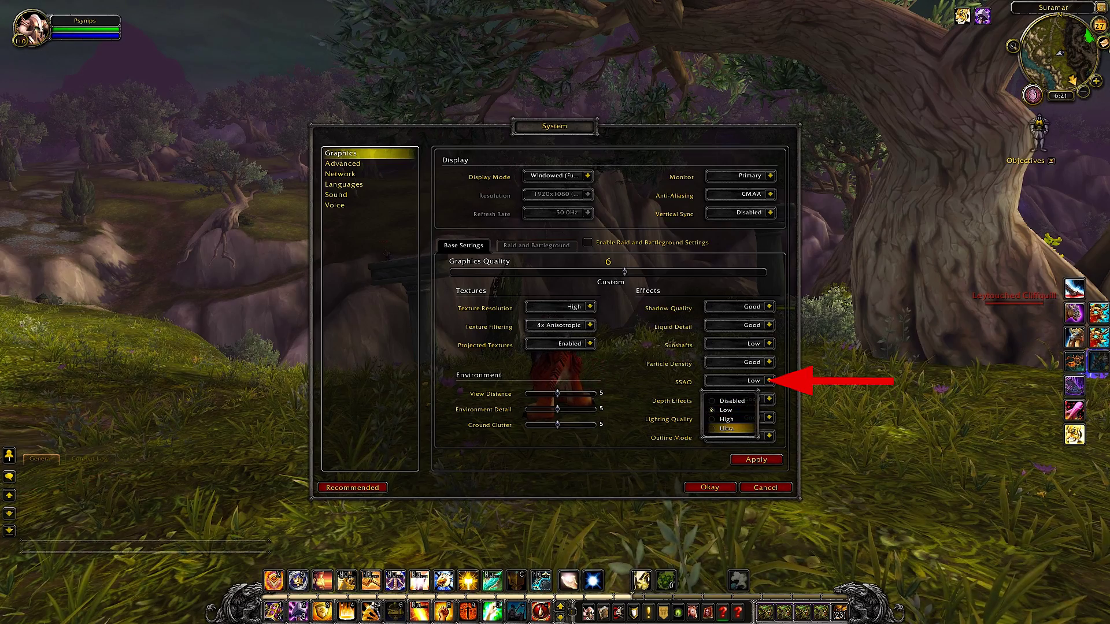
pyautogui.click(730, 409)
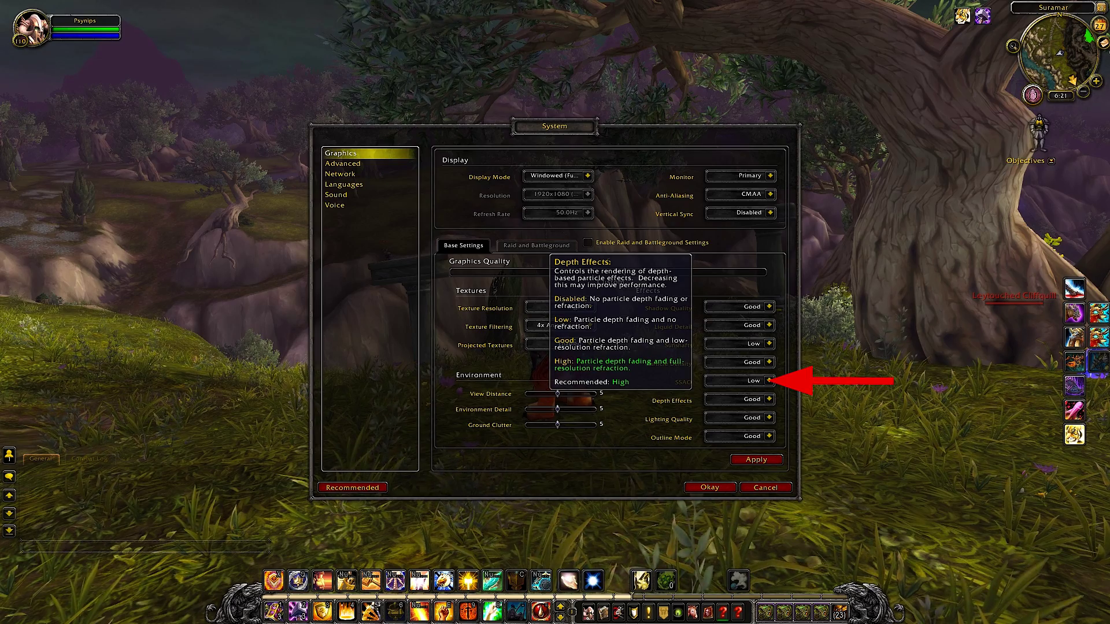
pyautogui.click(770, 380)
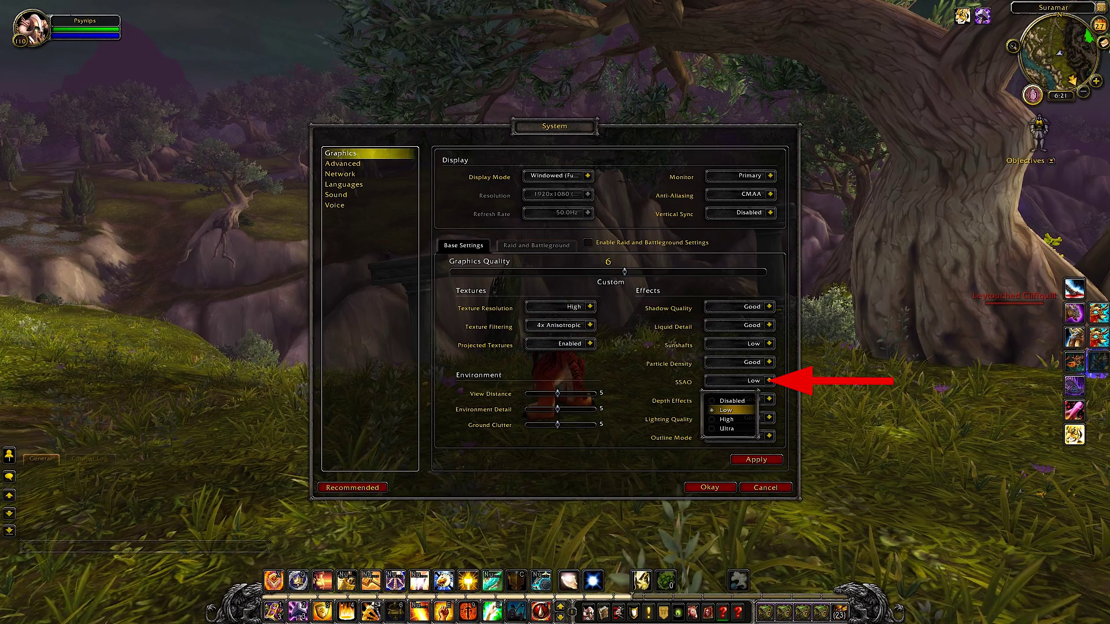
pyautogui.click(730, 412)
pyautogui.moveTo(855, 353); pyautogui.dragTo(659, 353)
pyautogui.click(769, 380)
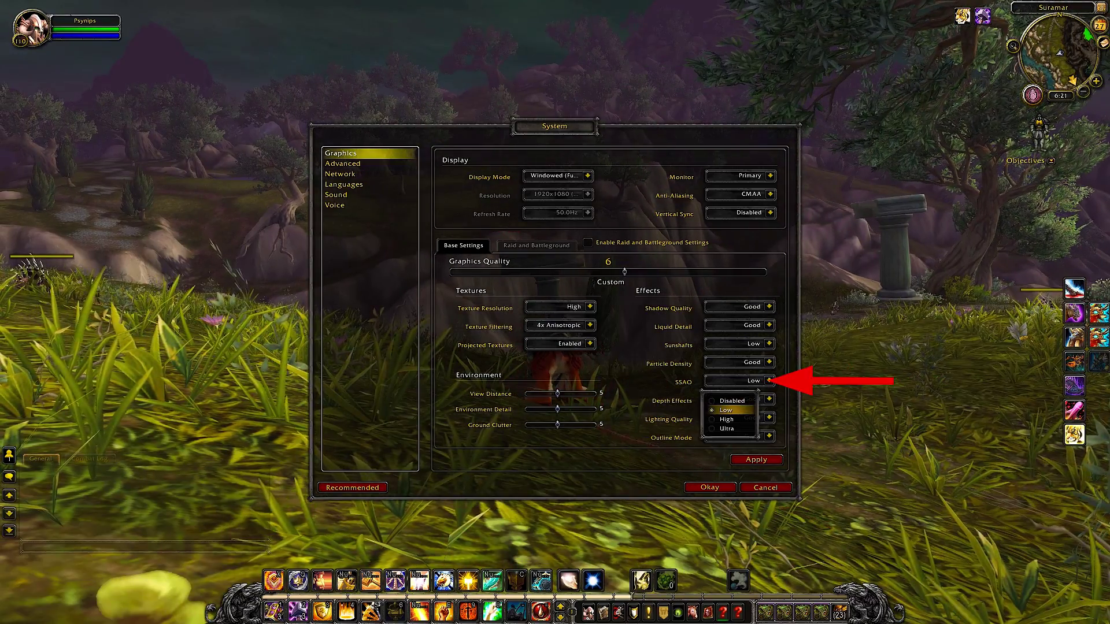
pyautogui.click(730, 408)
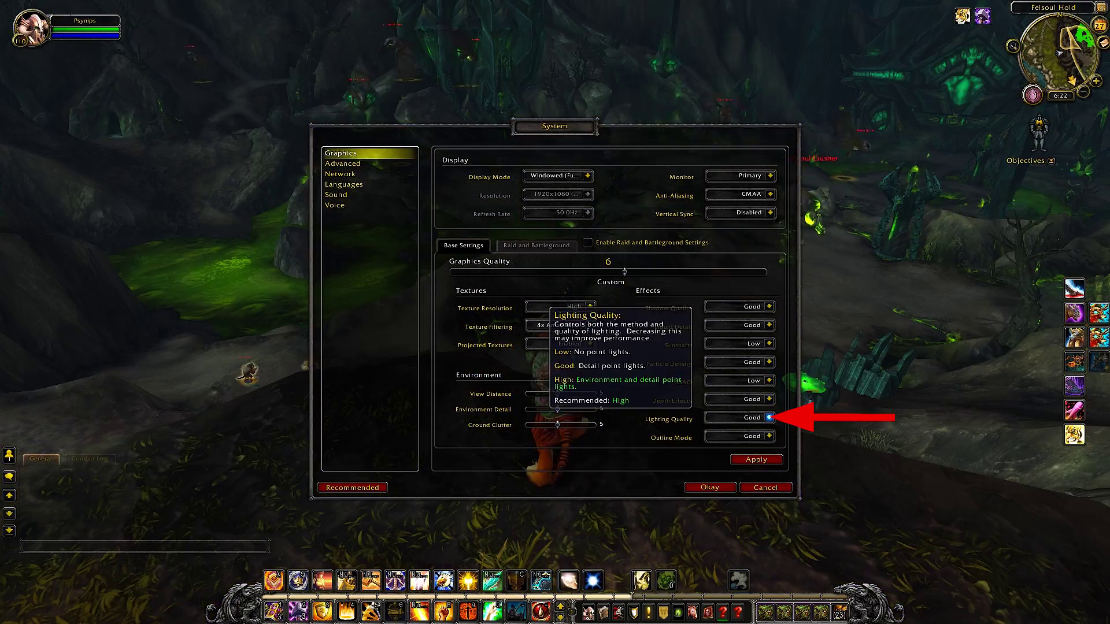
# - Set Lighting Quality to High and apply the change
pyautogui.click(770, 417)
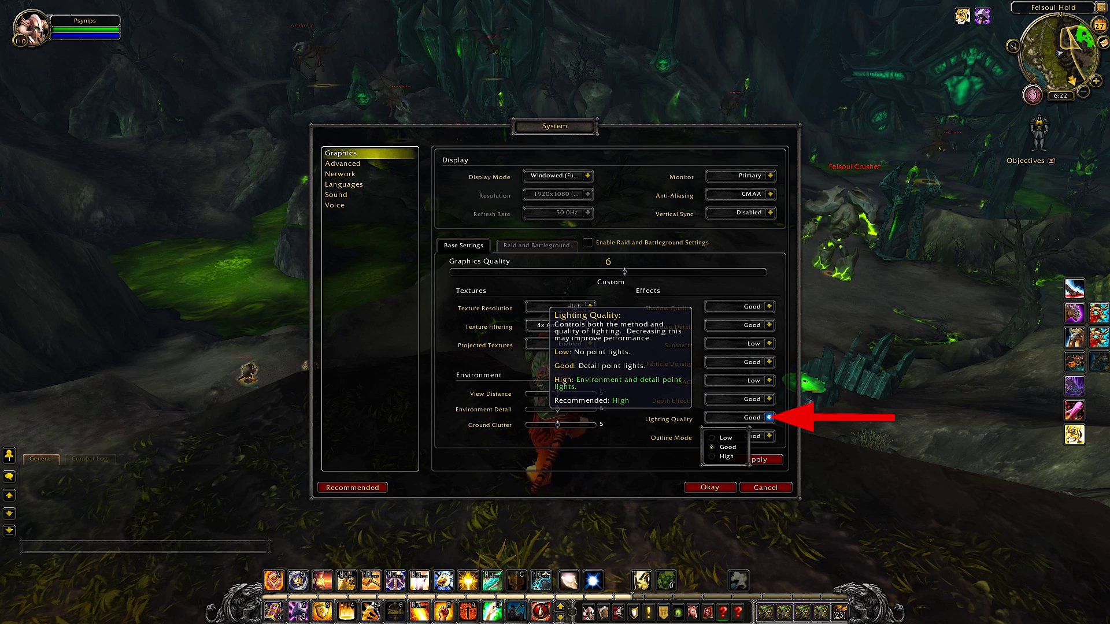
pyautogui.click(769, 418)
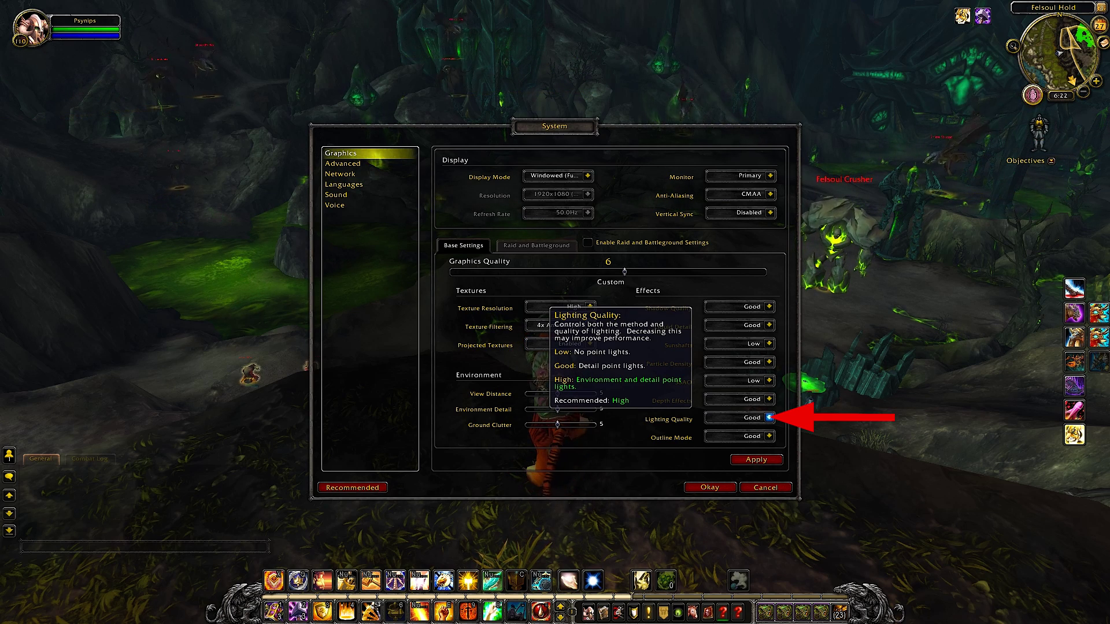
pyautogui.click(769, 418)
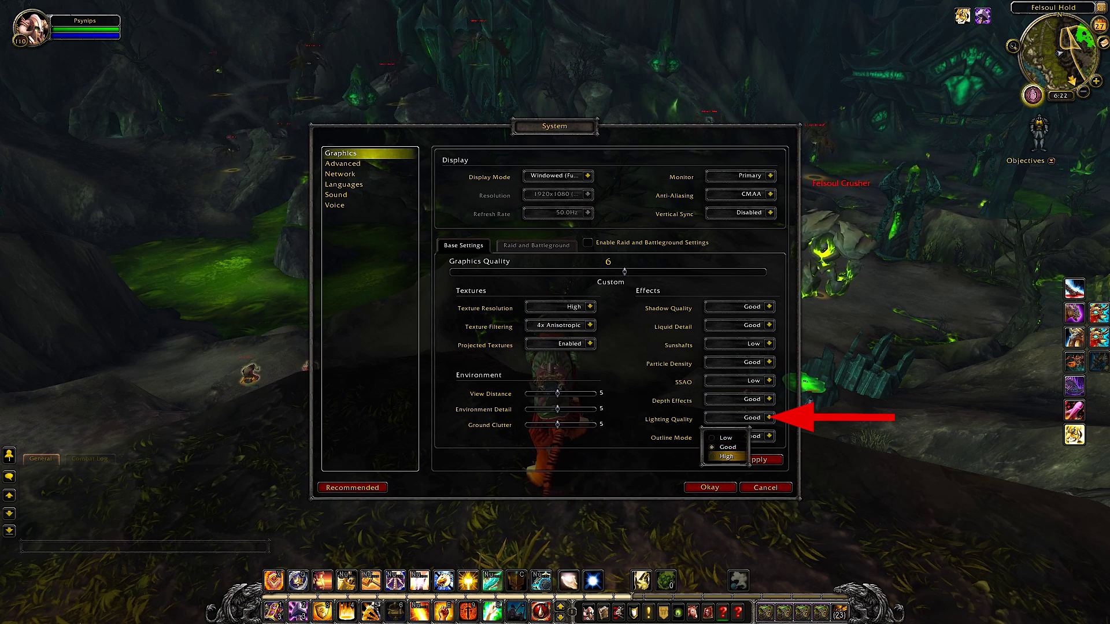
pyautogui.click(726, 456)
pyautogui.click(756, 460)
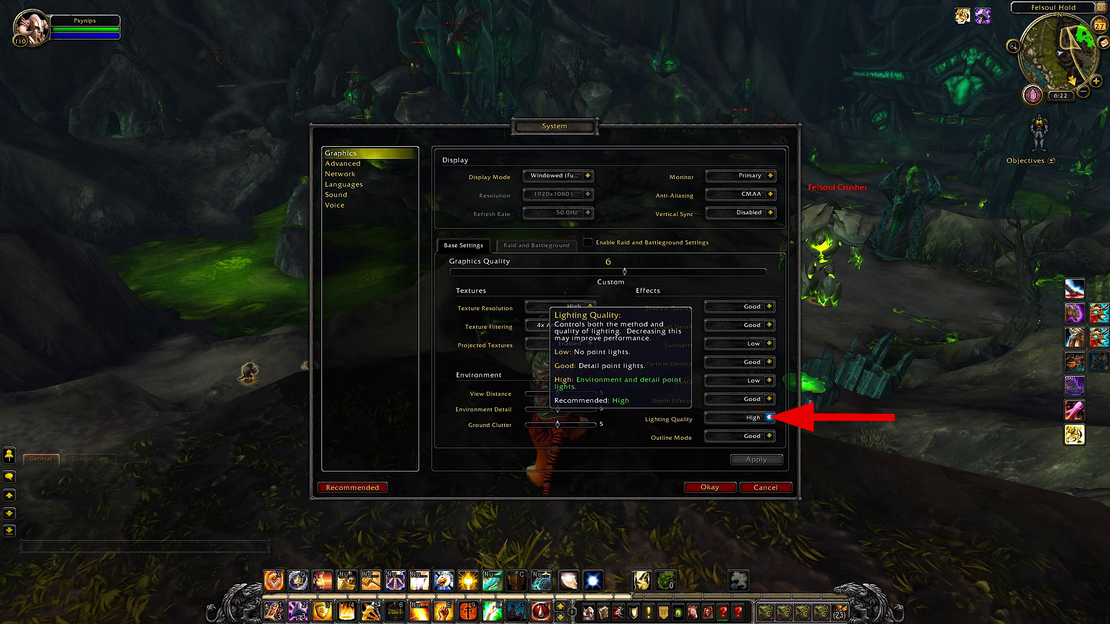
# - Return Lighting Quality to Good and apply the change
pyautogui.click(769, 436)
pyautogui.click(727, 447)
pyautogui.click(756, 460)
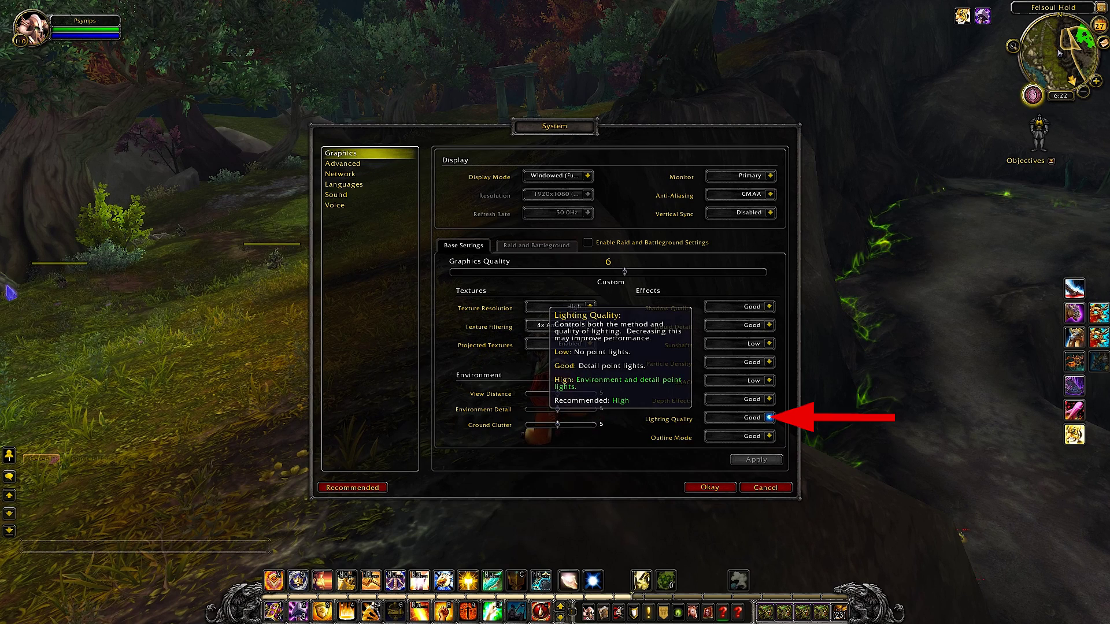
pyautogui.click(768, 417)
pyautogui.click(733, 440)
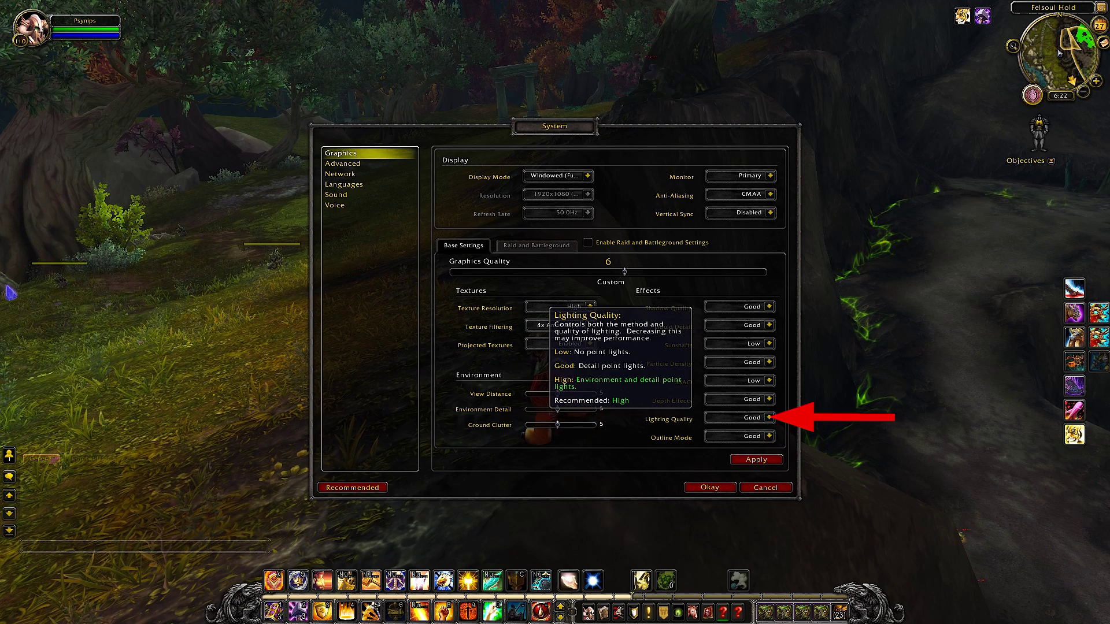
# - Target the nearby Suramar Cliffquill, then set Outline Mode to Good and apply the settings
pyautogui.click(768, 436)
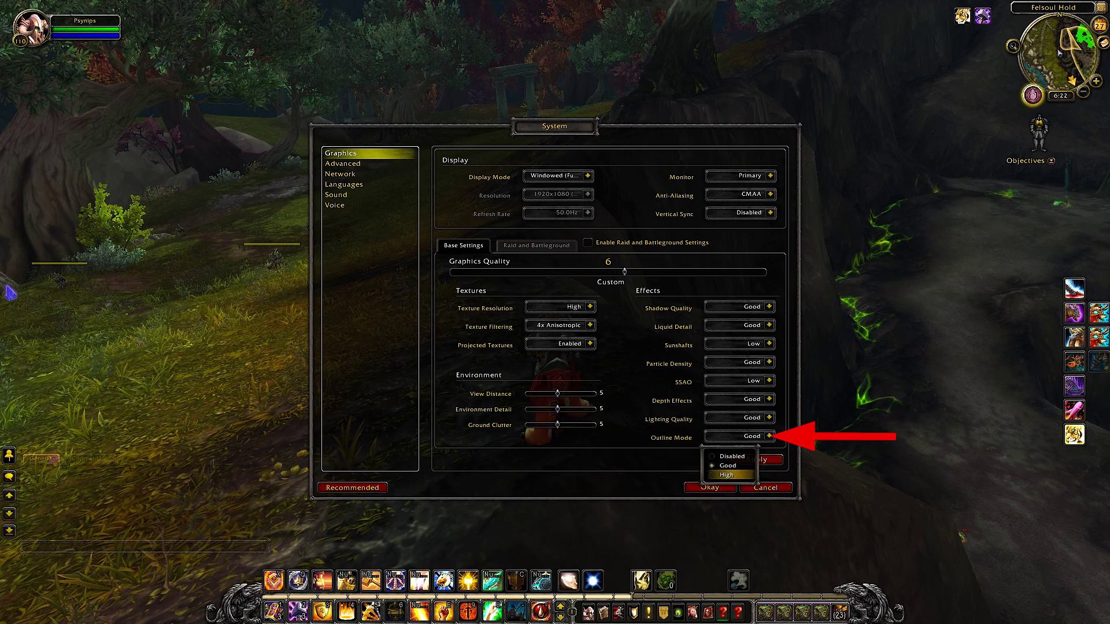
pyautogui.press('w')
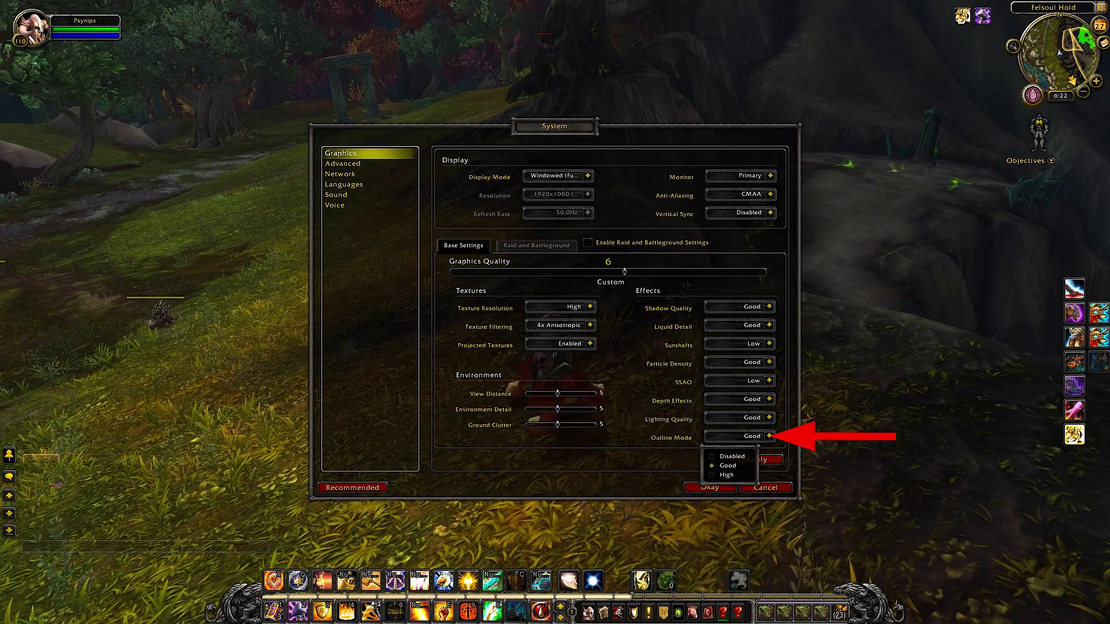
pyautogui.click(161, 317)
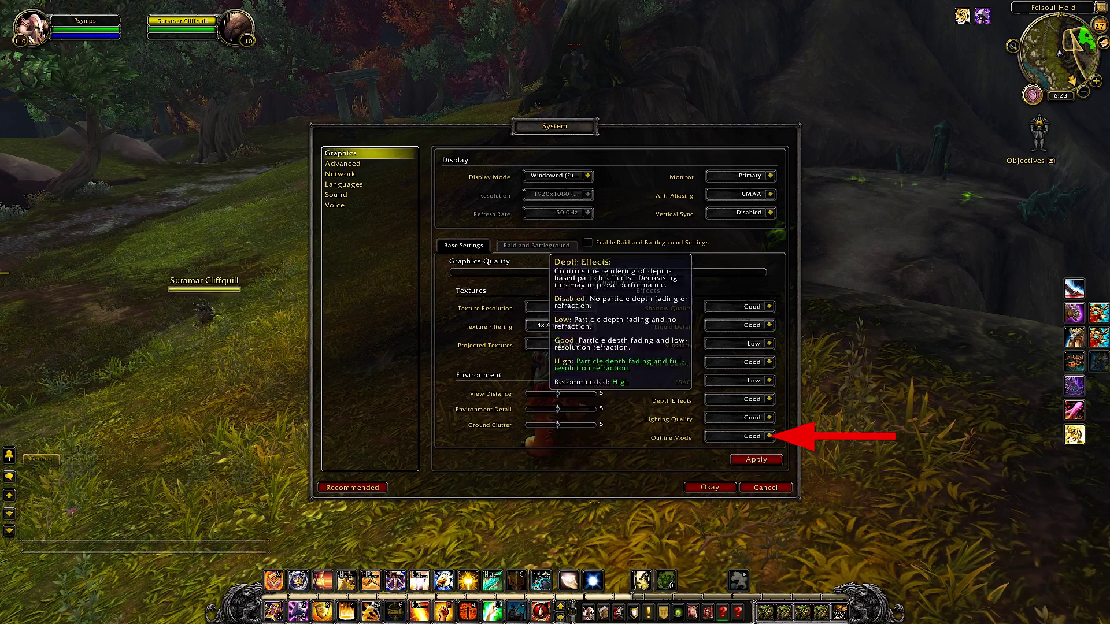
pyautogui.click(769, 436)
pyautogui.click(732, 475)
pyautogui.click(756, 460)
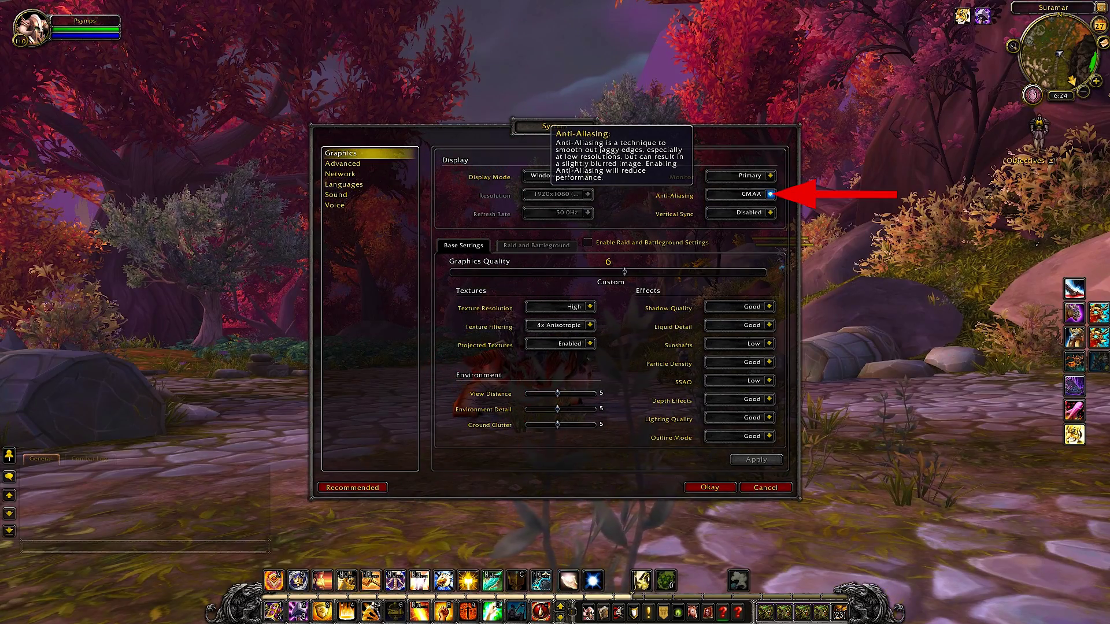
# - Set Anti-Aliasing to MSAA 8x and apply the change
pyautogui.click(770, 194)
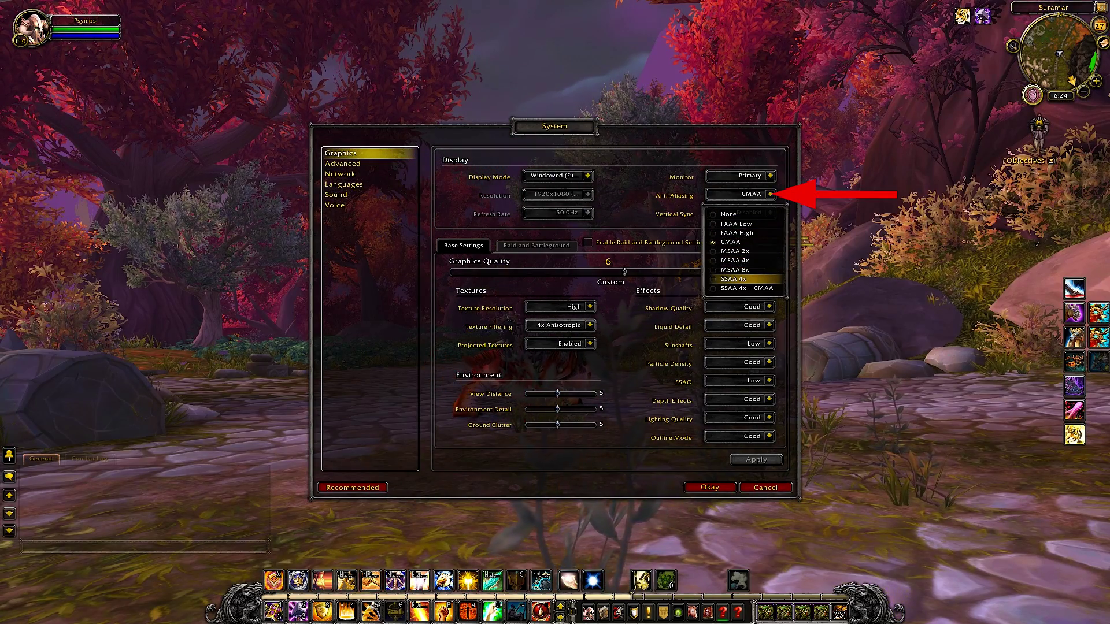
pyautogui.click(735, 269)
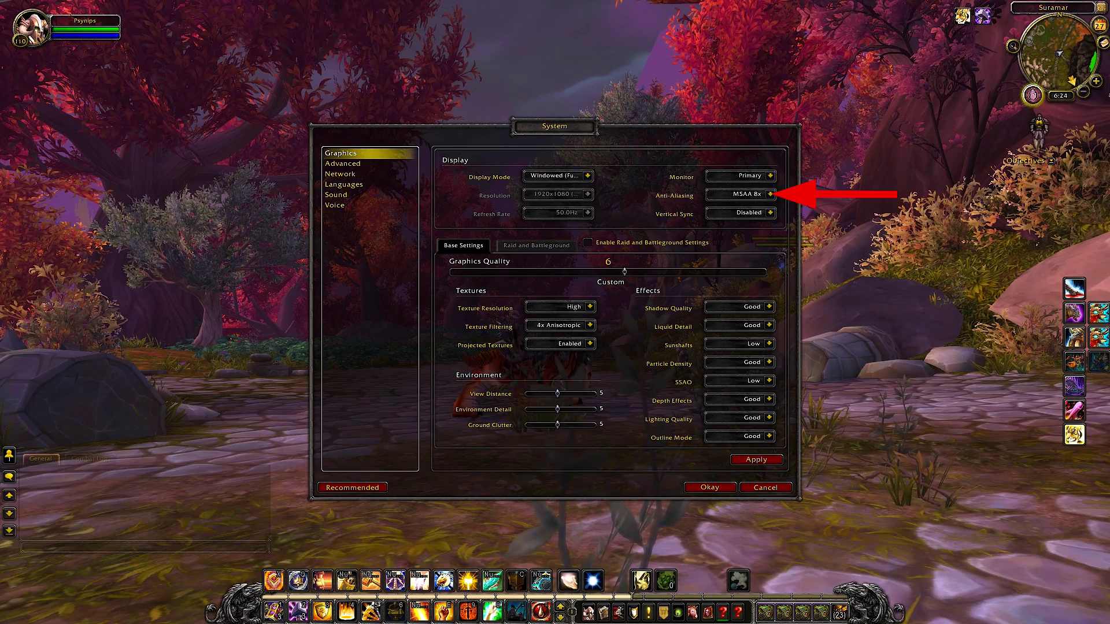
pyautogui.click(756, 460)
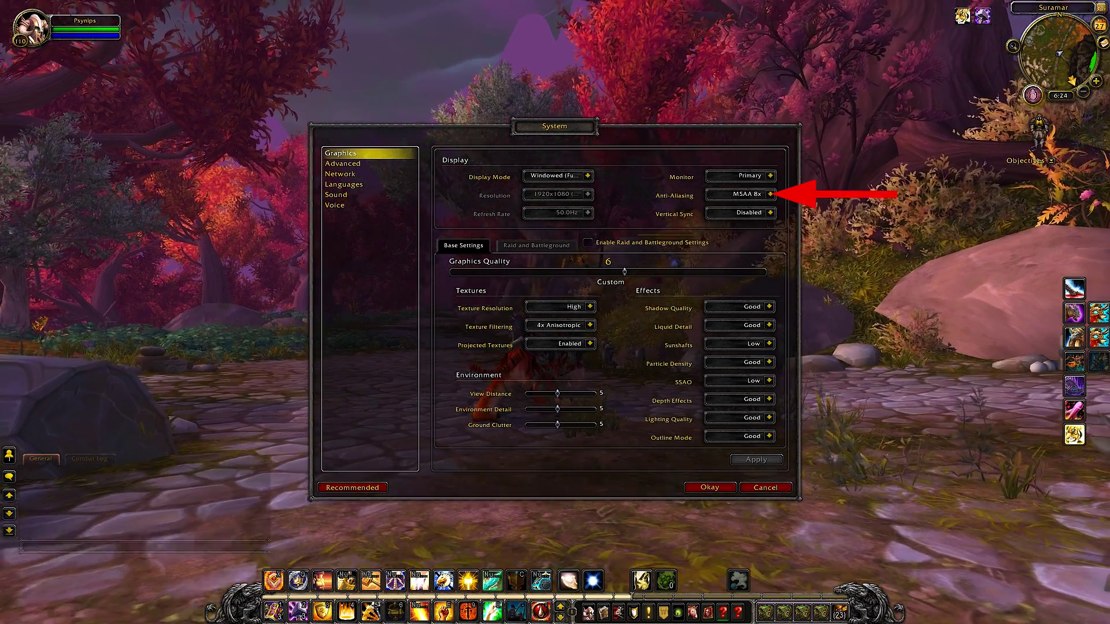
# - Return Anti-Aliasing to CMAA and apply the change
pyautogui.moveTo(740, 194)
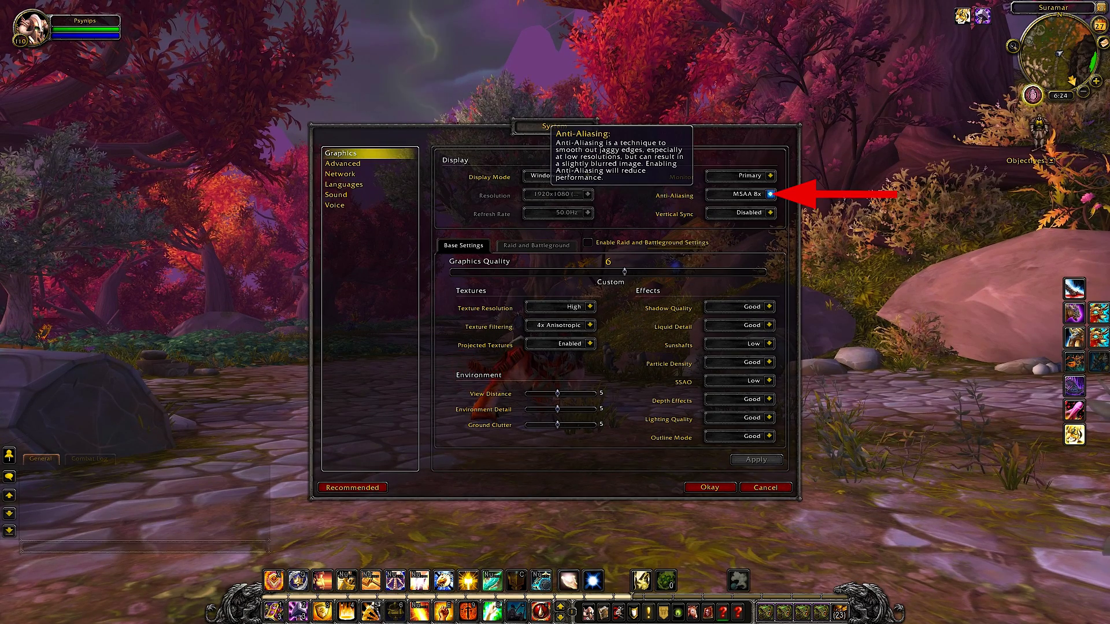
pyautogui.click(770, 194)
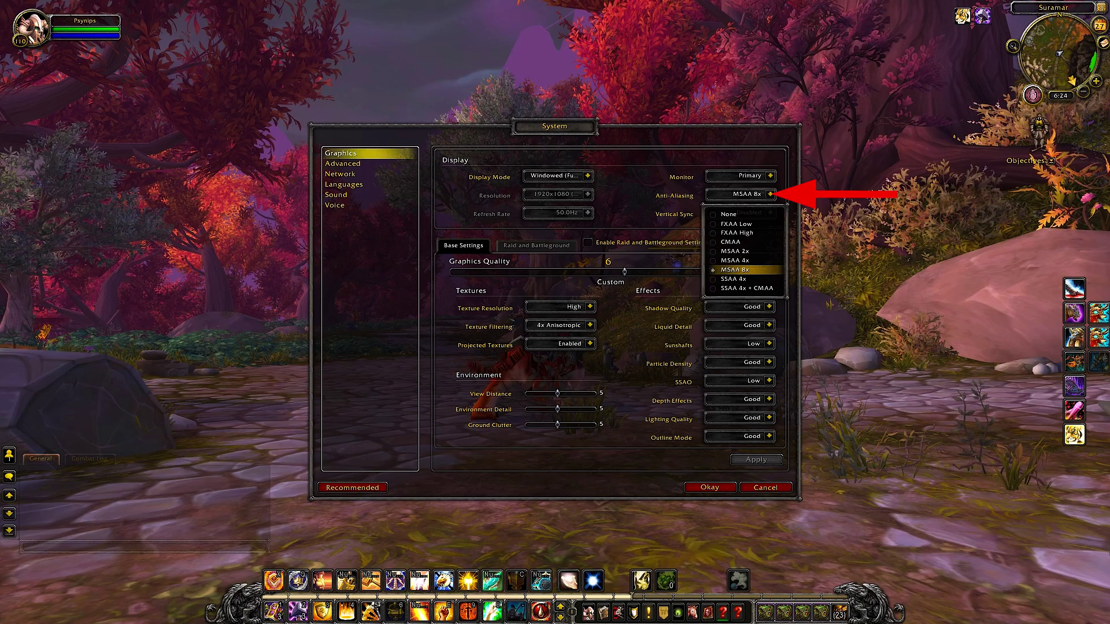
pyautogui.click(731, 242)
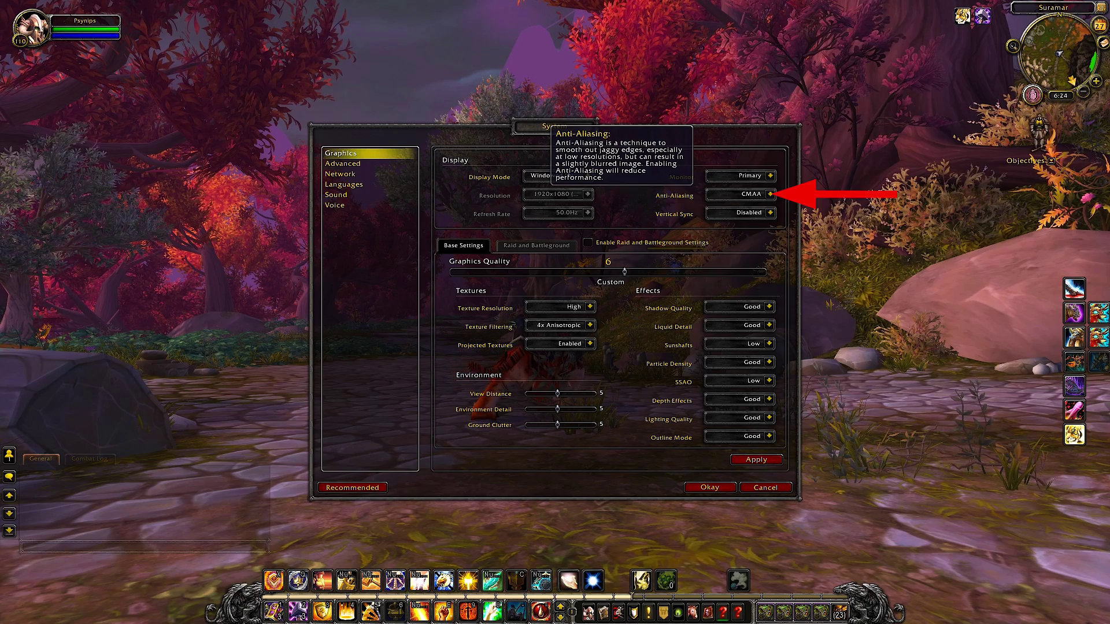
pyautogui.click(756, 460)
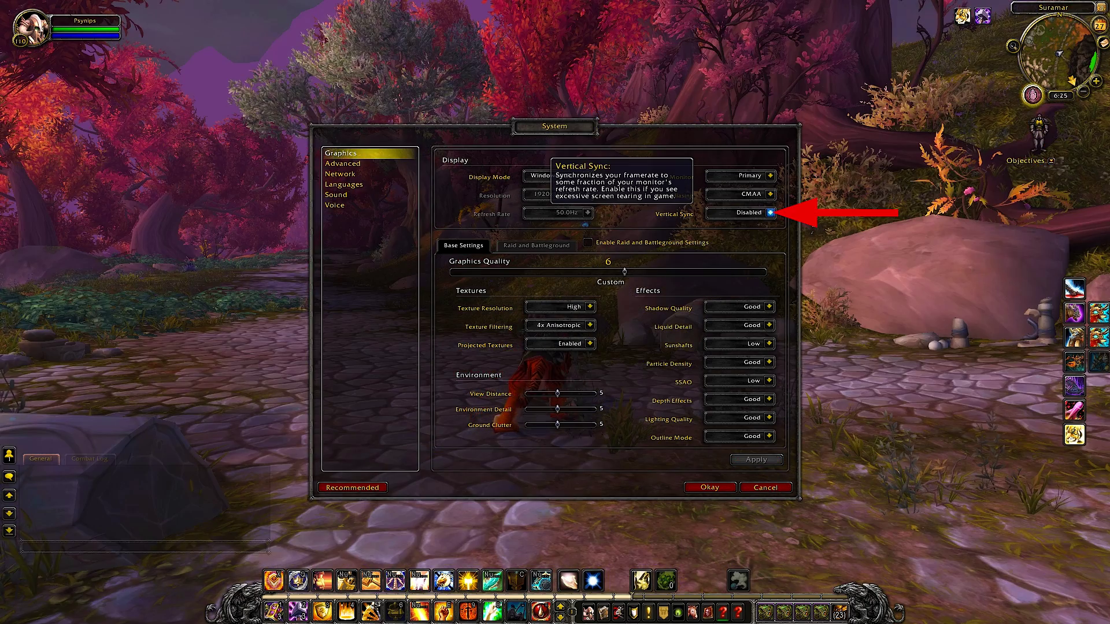